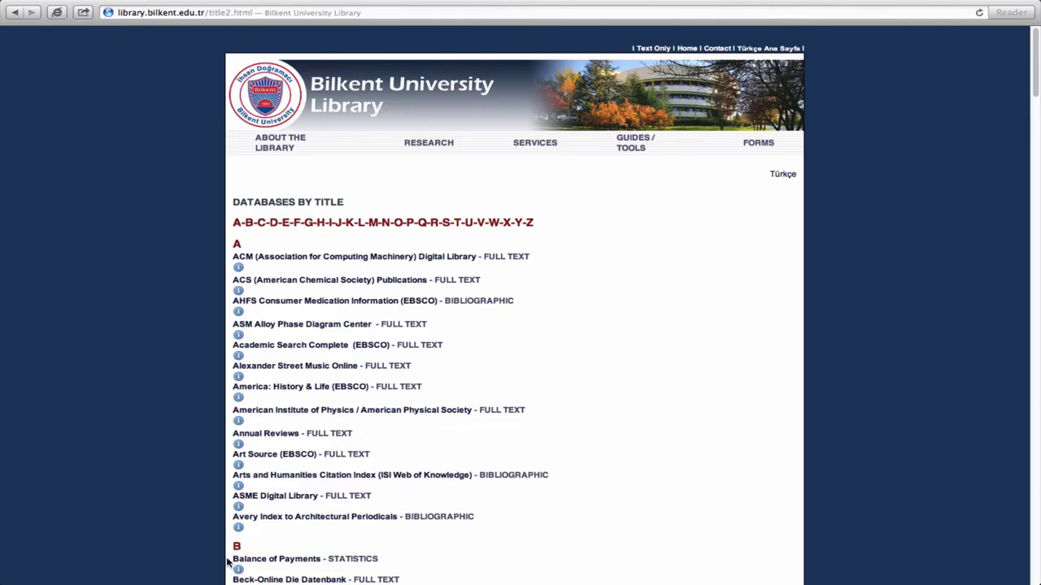
# Step: Scroll through sections A to P of the Databases by Title A–Z list
pyautogui.scroll(-10, 228, 562)
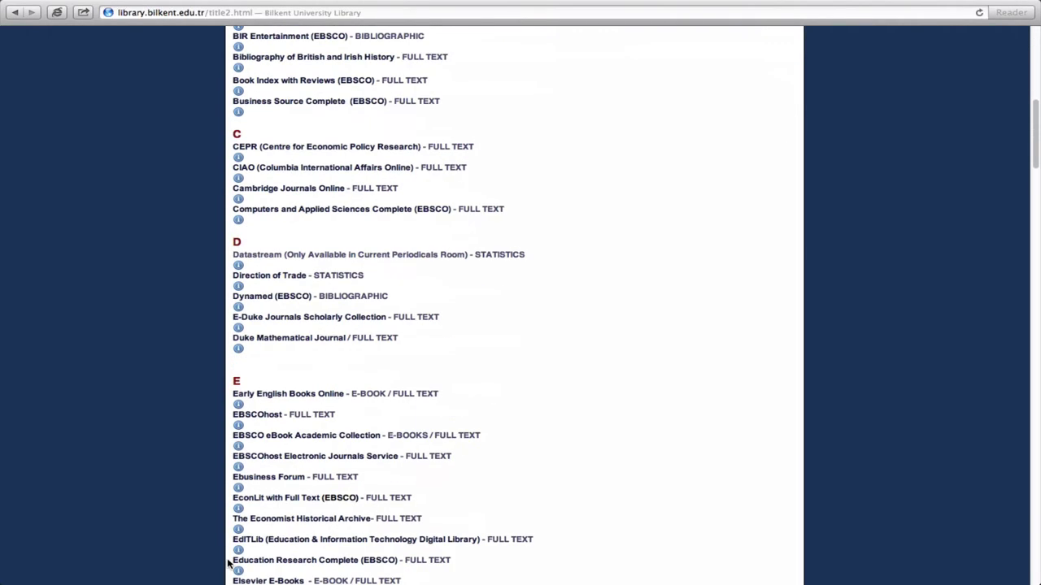
pyautogui.scroll(-15, 229, 562)
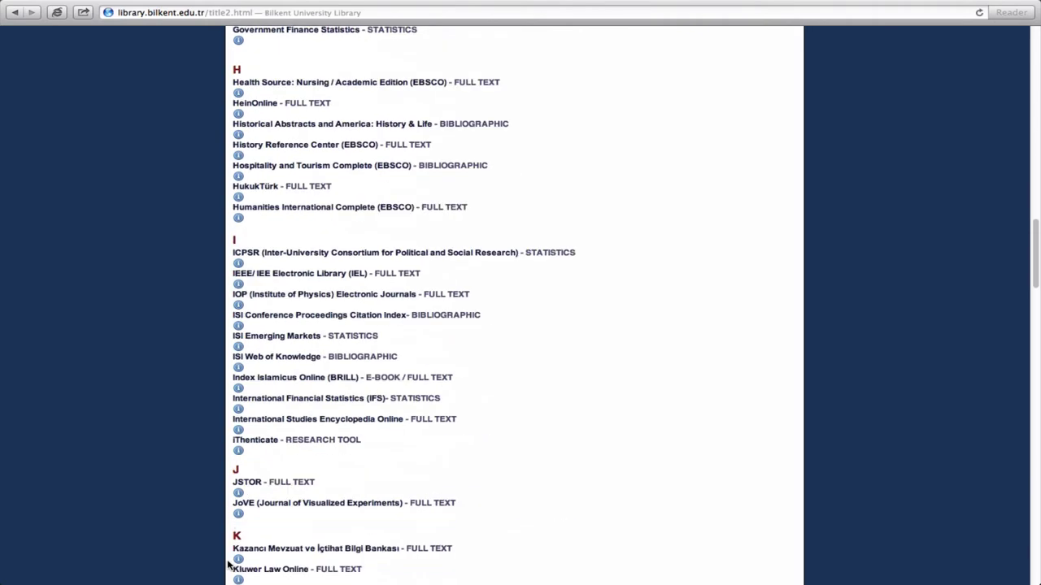
pyautogui.scroll(-15, 228, 562)
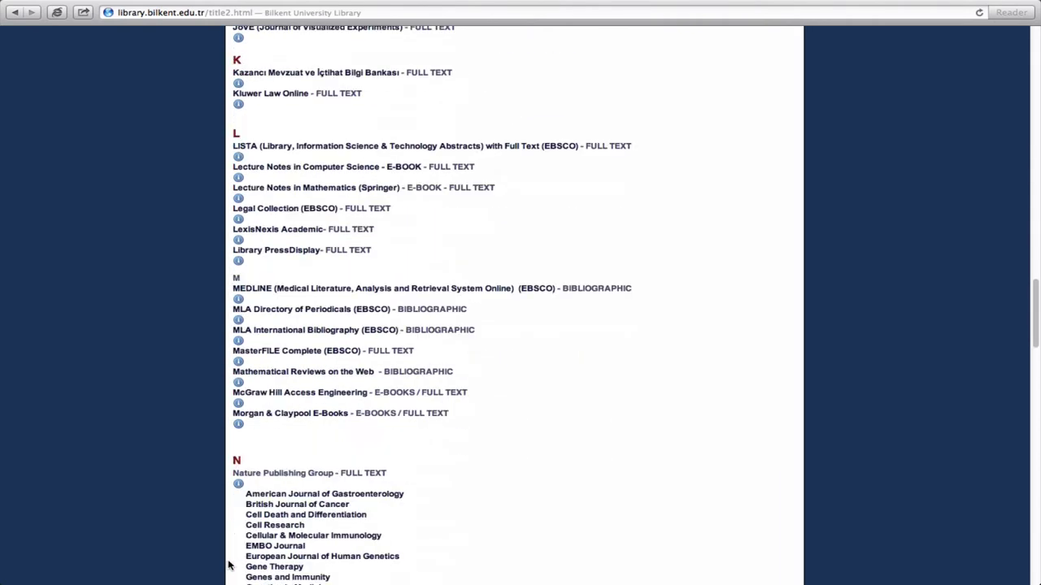
pyautogui.scroll(-15, 228, 565)
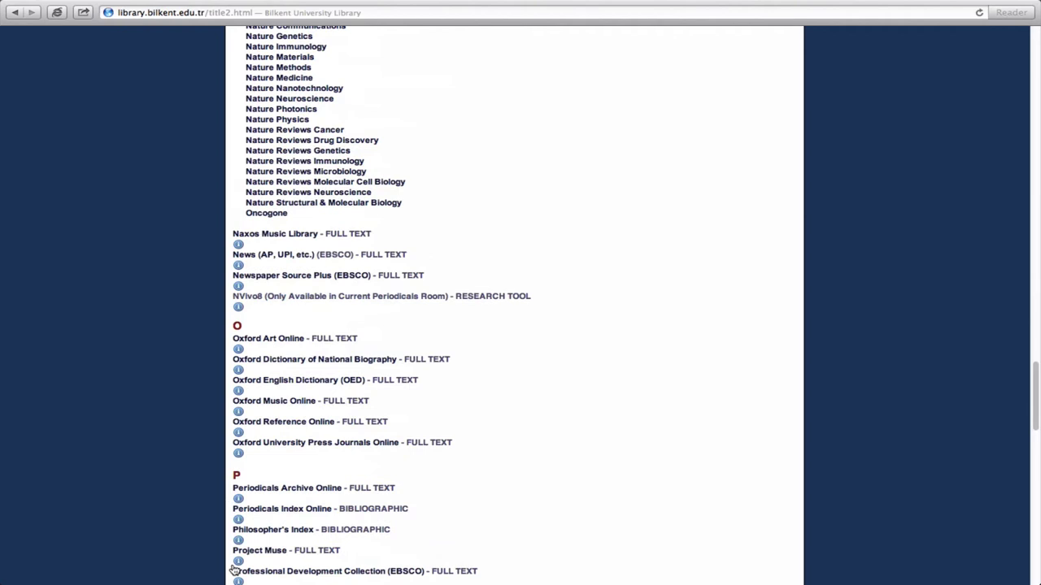
pyautogui.scroll(20, 688, 270)
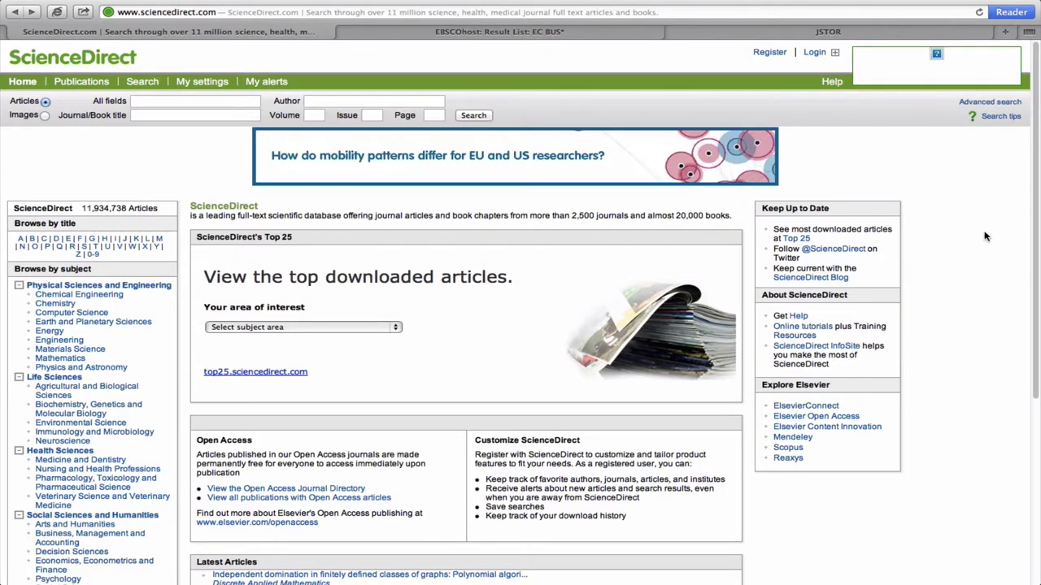
# Step: Cycle from ScienceDirect through the EBSCOhost results and JSTOR tabs to the library home page
pyautogui.hotkey('ctrl', 'Tab')
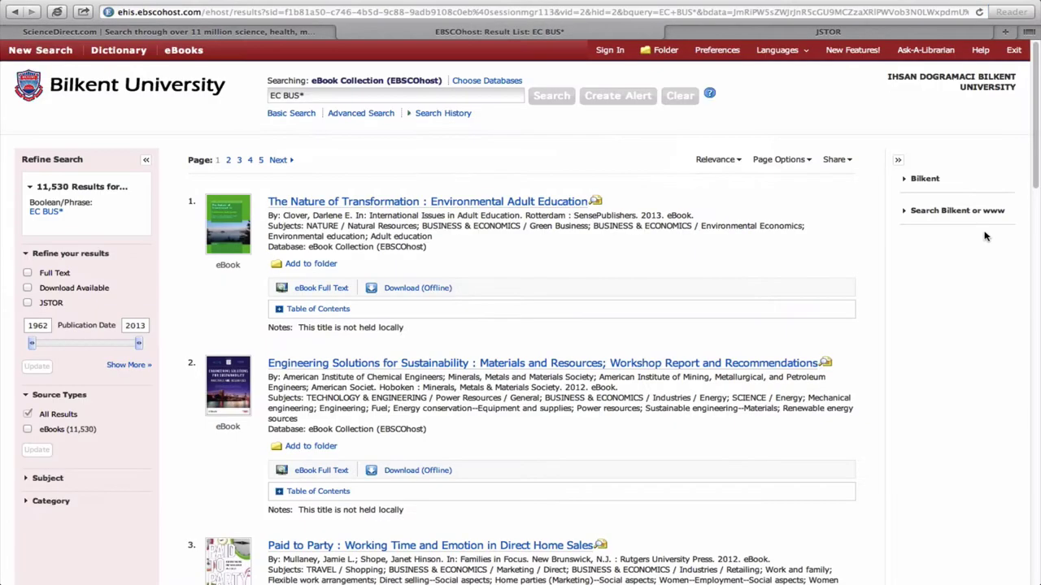
pyautogui.hotkey('ctrl', 'Tab')
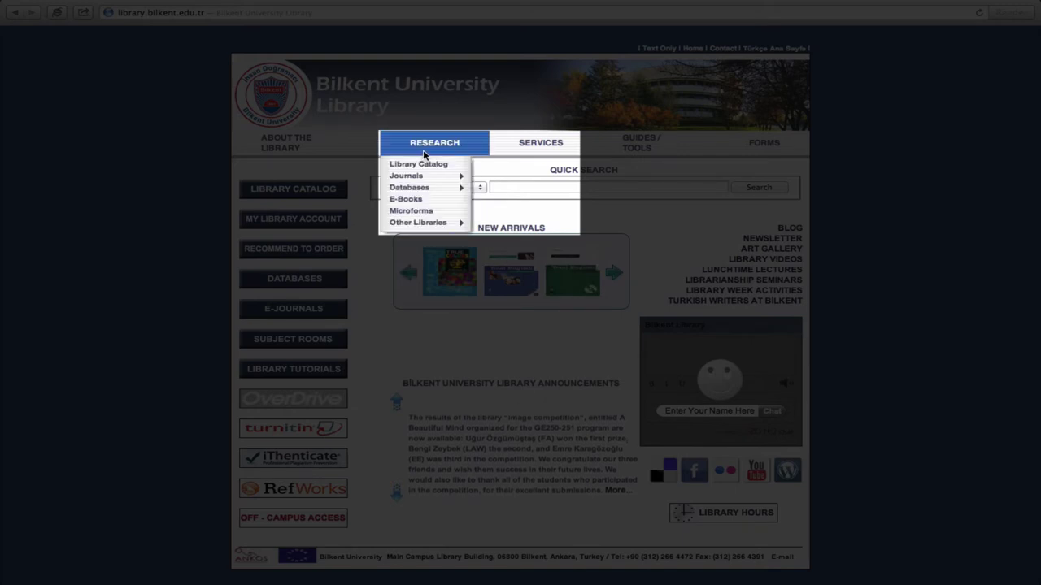
# Step: Open Research > Databases > Databases by subject and accept the licence terms
pyautogui.moveTo(421, 193)
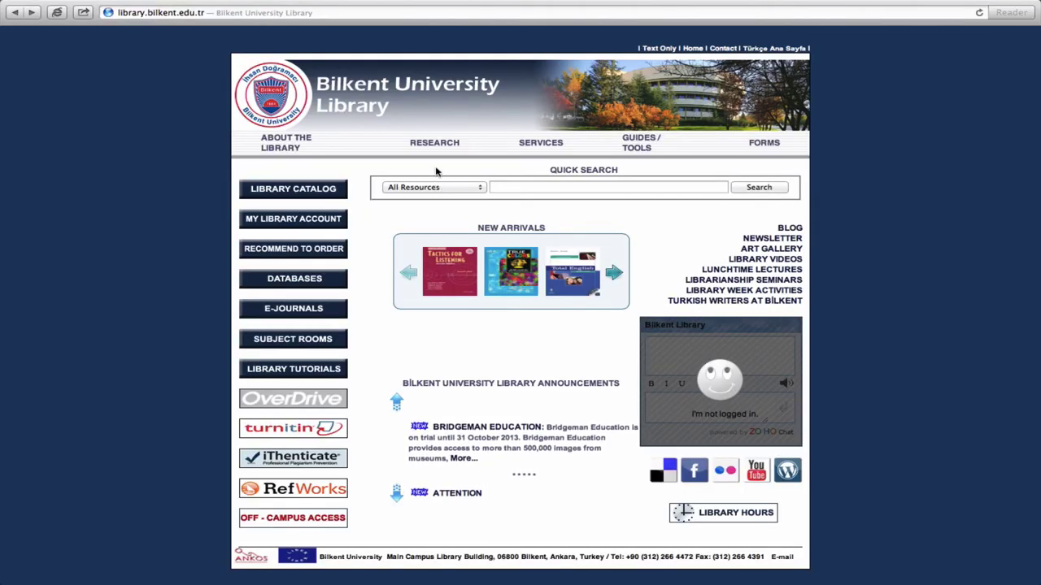
pyautogui.moveTo(435, 145)
pyautogui.moveTo(463, 187)
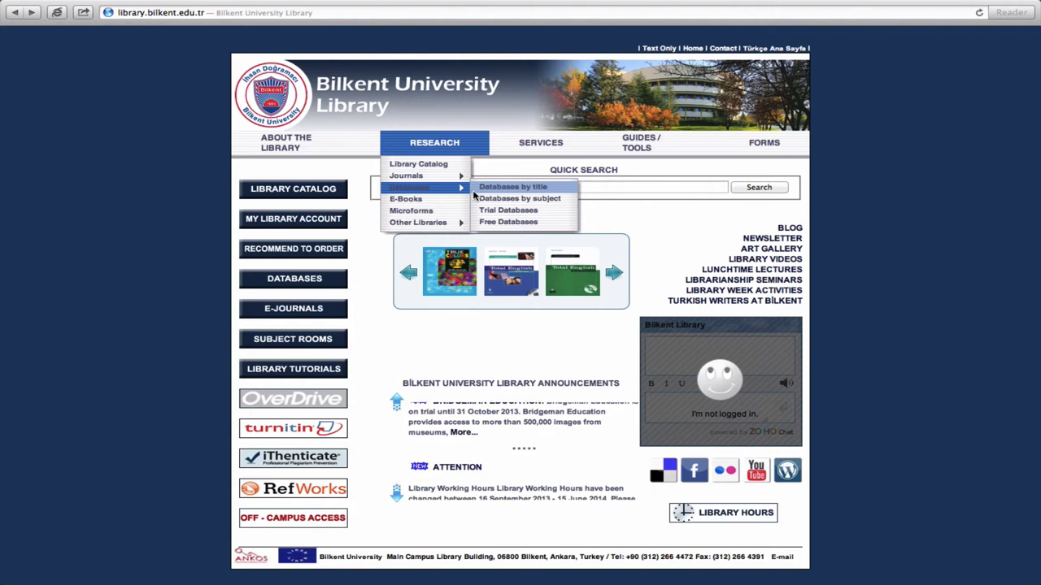
pyautogui.click(523, 205)
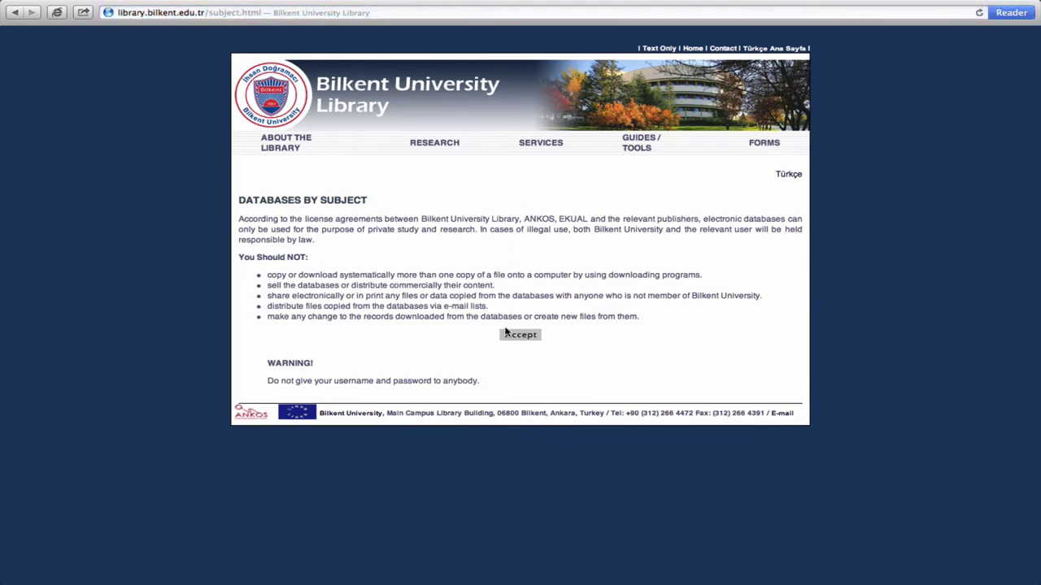
pyautogui.click(519, 335)
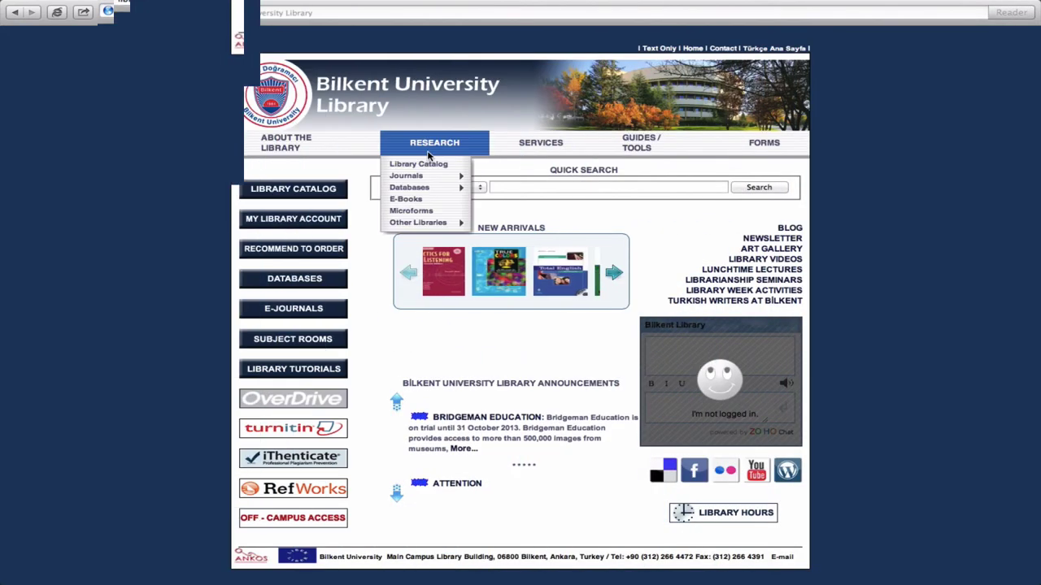
# Step: Open Databases by title, accept its licence terms, and scroll down toward JSTOR
pyautogui.moveTo(428, 182)
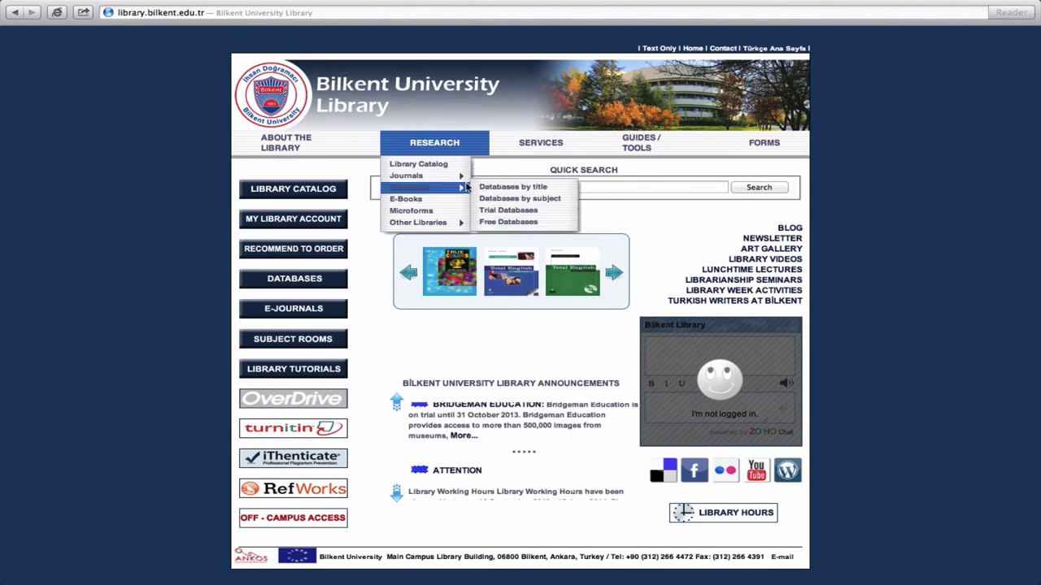
pyautogui.click(521, 194)
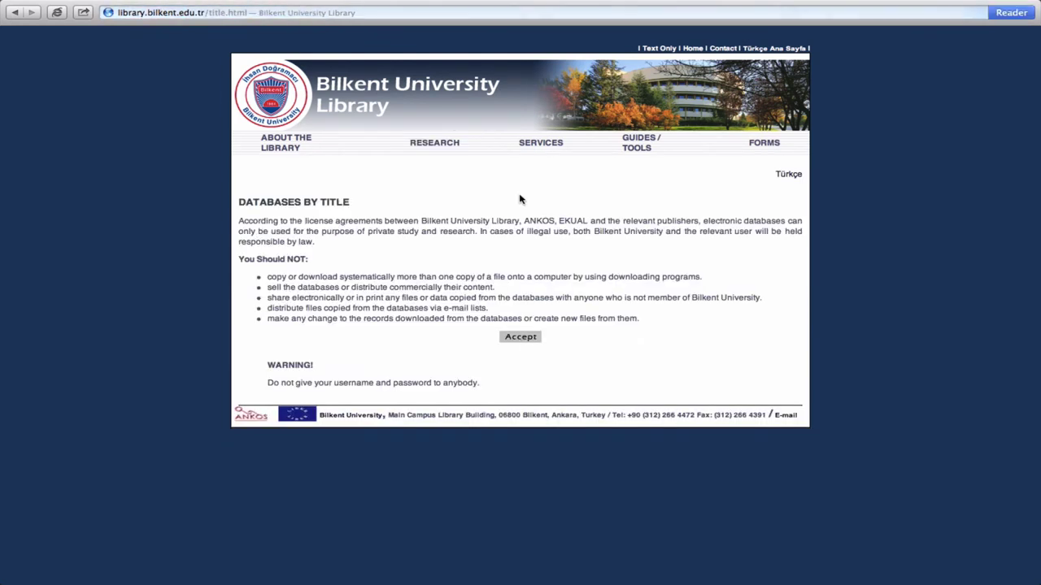
pyautogui.click(525, 336)
pyautogui.scroll(-10, 513, 328)
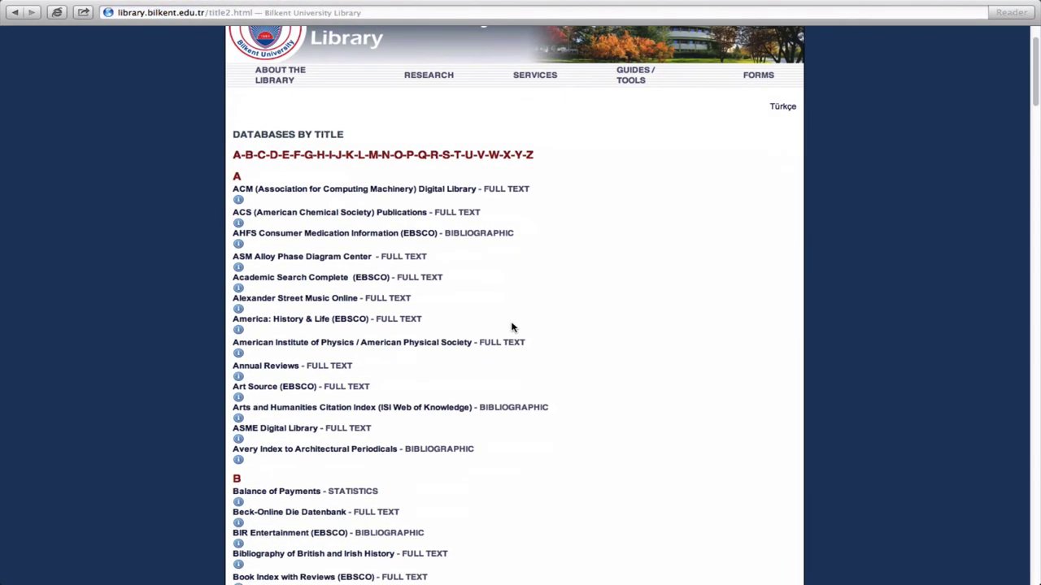
pyautogui.scroll(-11, 513, 327)
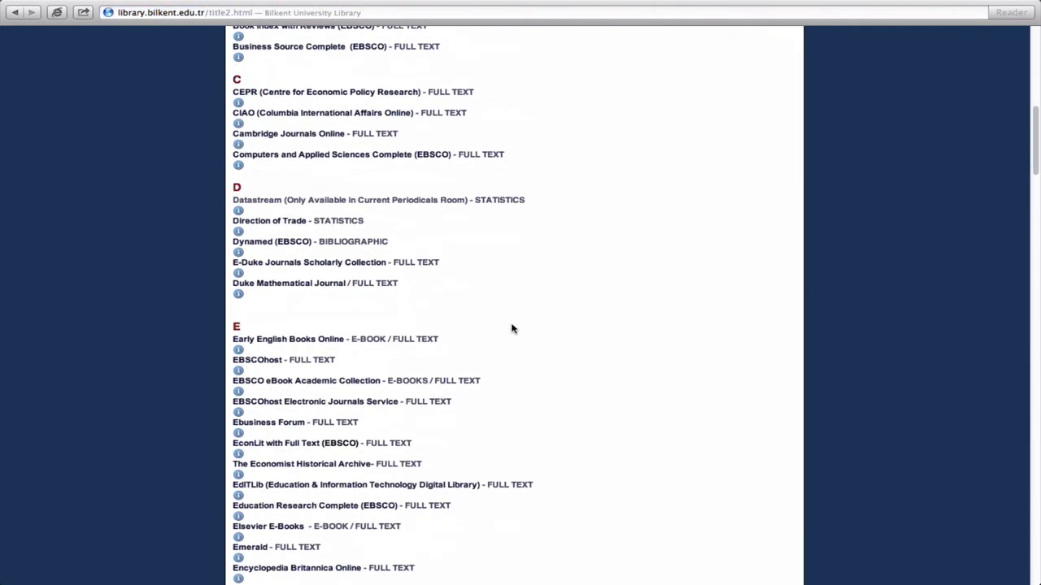
pyautogui.scroll(-3, 512, 327)
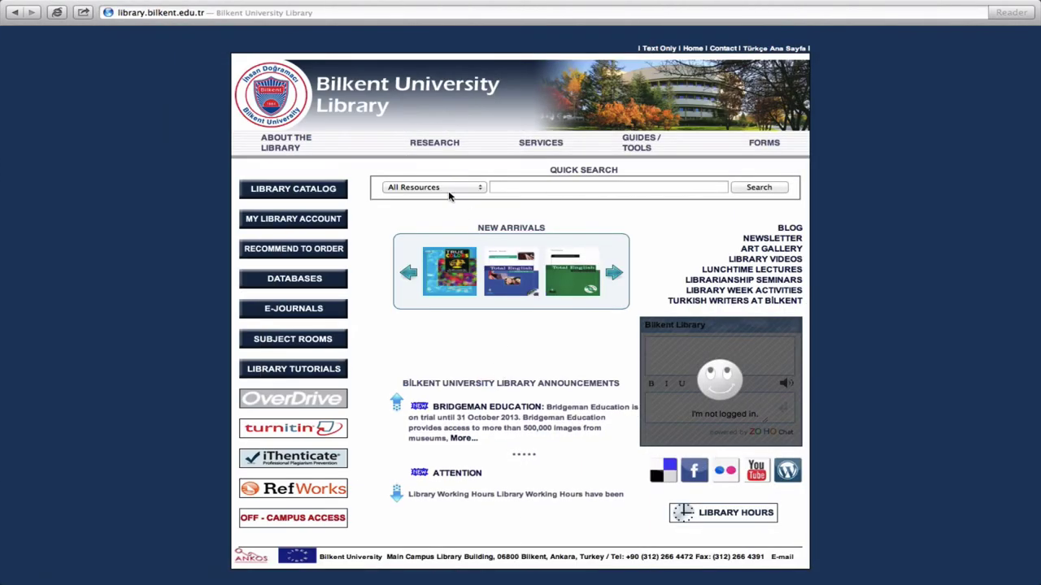
# Step: Reopen Databases by title, jump to the J section, and open JSTOR
pyautogui.moveTo(434, 144)
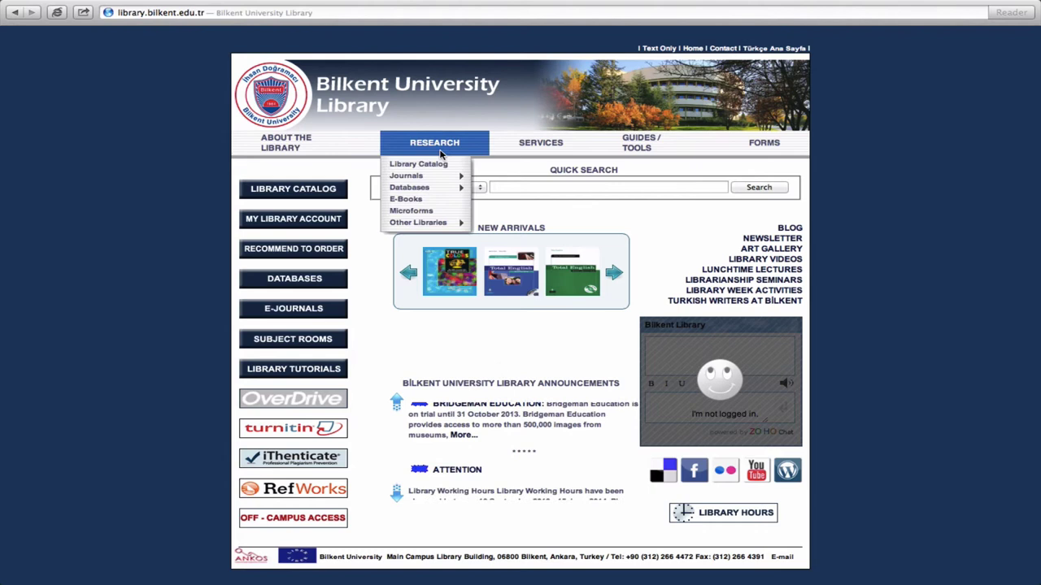
pyautogui.moveTo(445, 177)
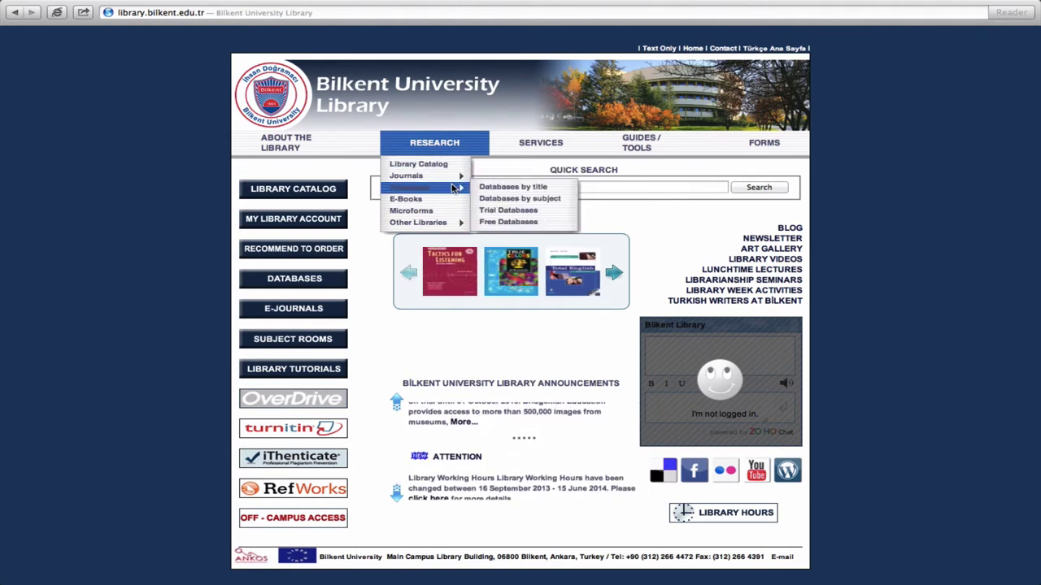
pyautogui.click(522, 189)
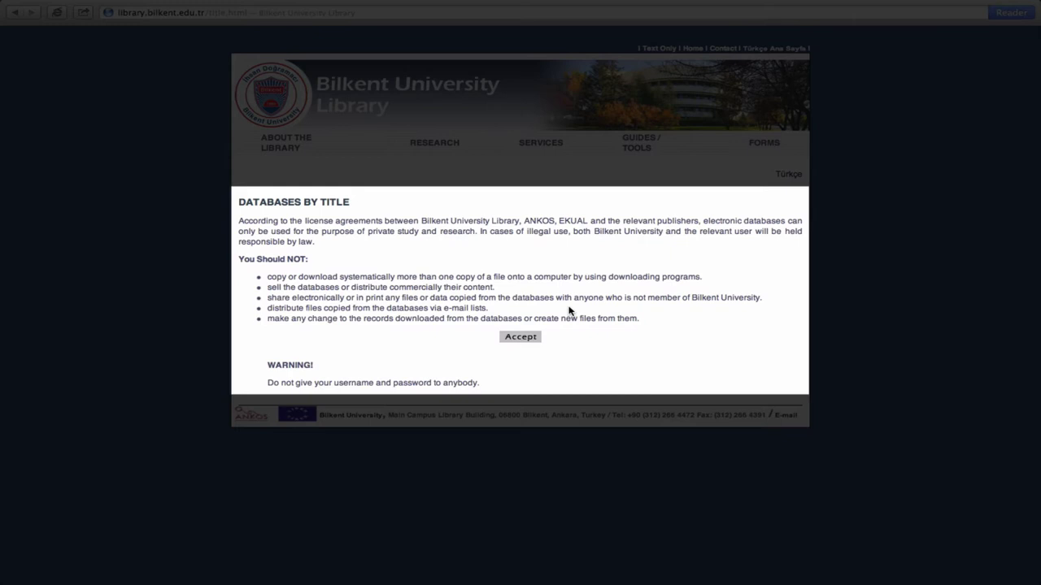
pyautogui.click(513, 344)
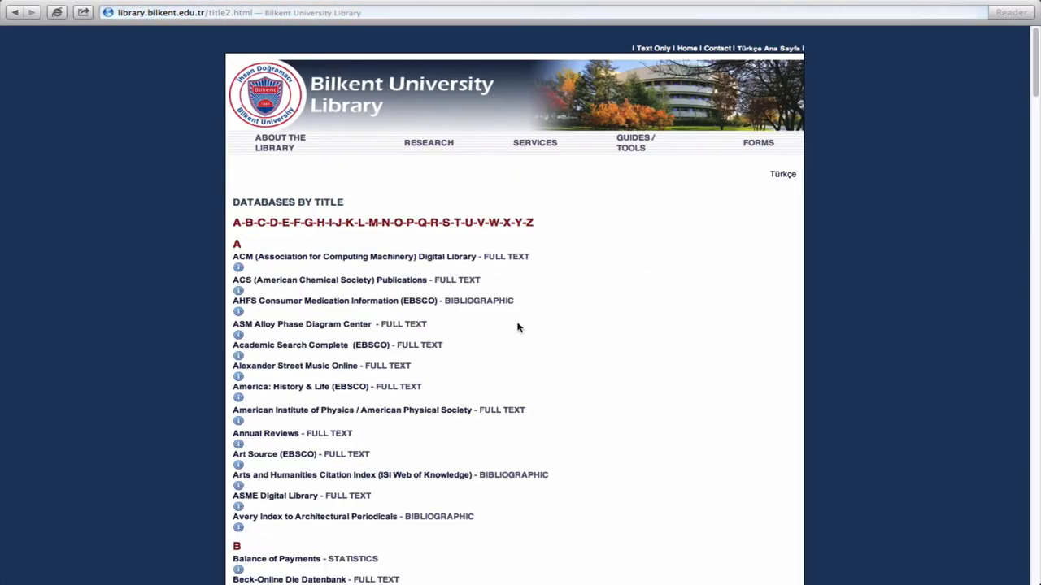
pyautogui.click(339, 224)
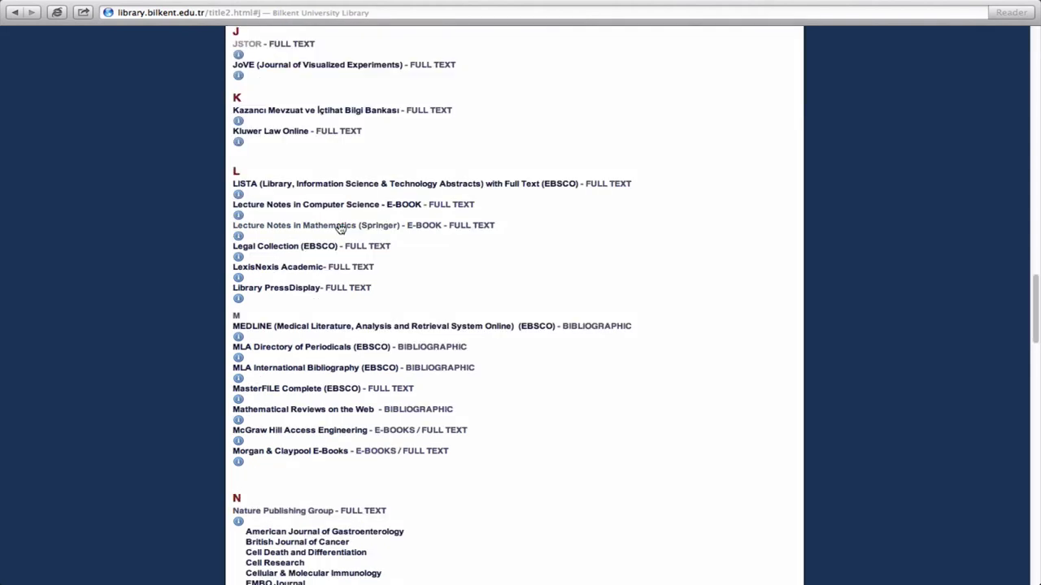
pyautogui.click(252, 45)
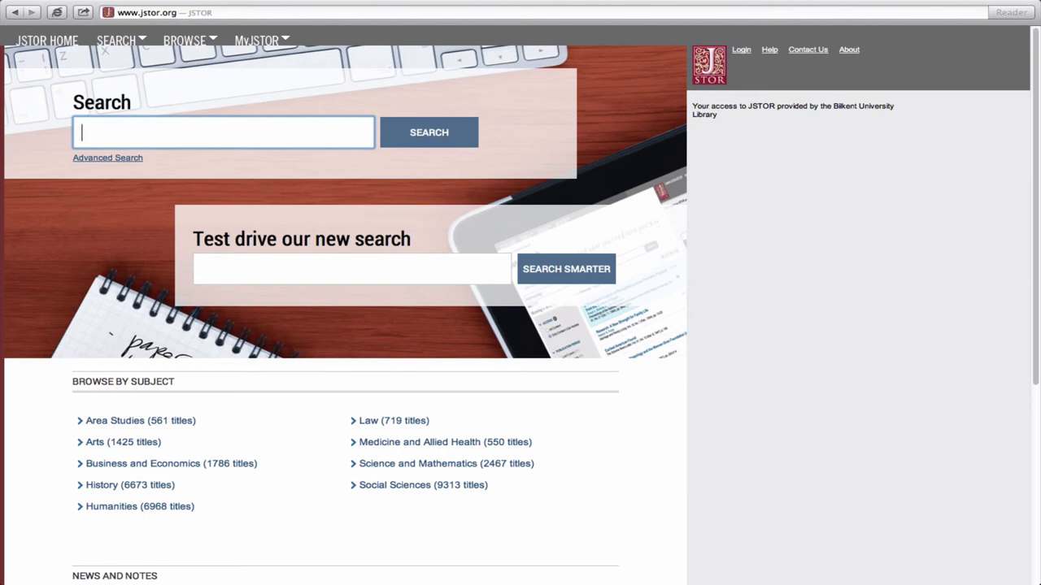
pyautogui.write('shakespeare')
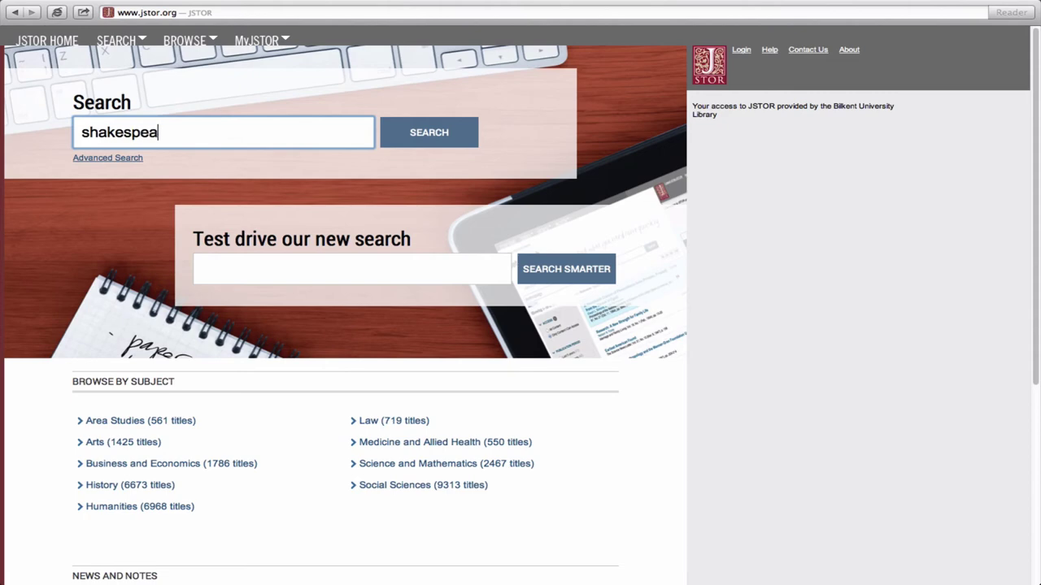
pyautogui.click(409, 133)
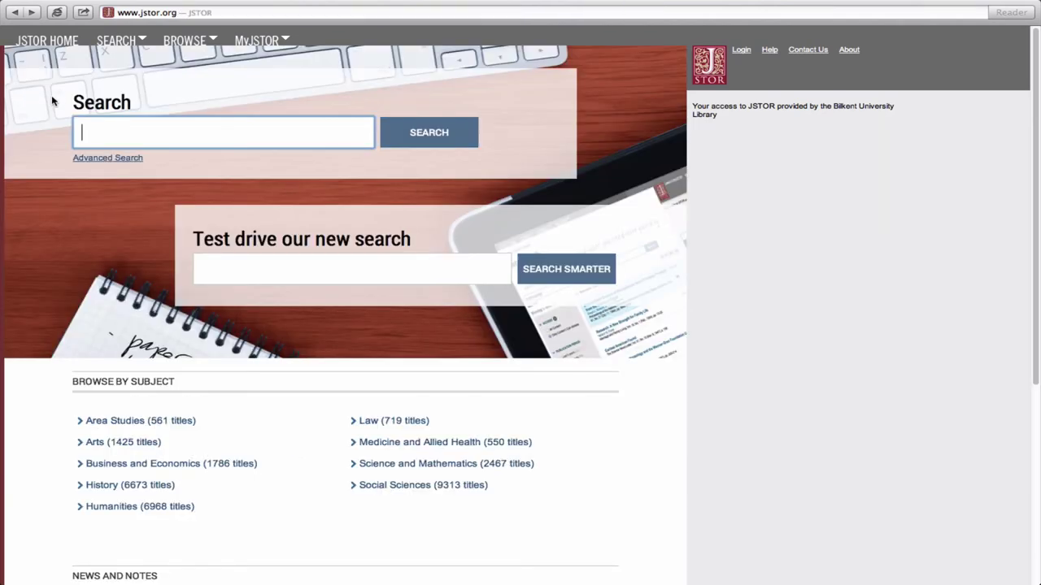
# Step: Open JSTOR's Advanced Search form, keeping the first field set to full-text
pyautogui.click(114, 158)
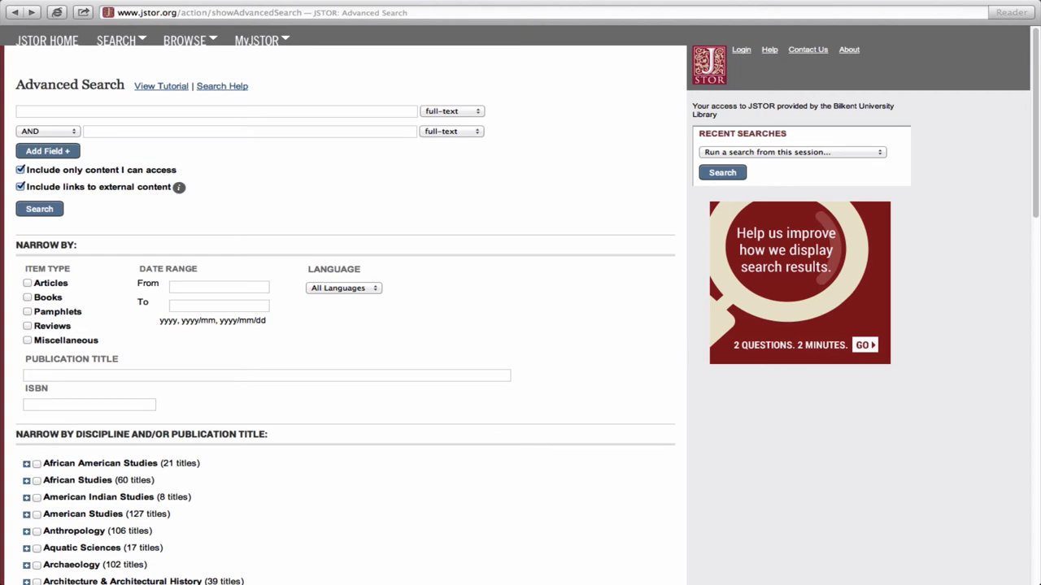
pyautogui.click(443, 111)
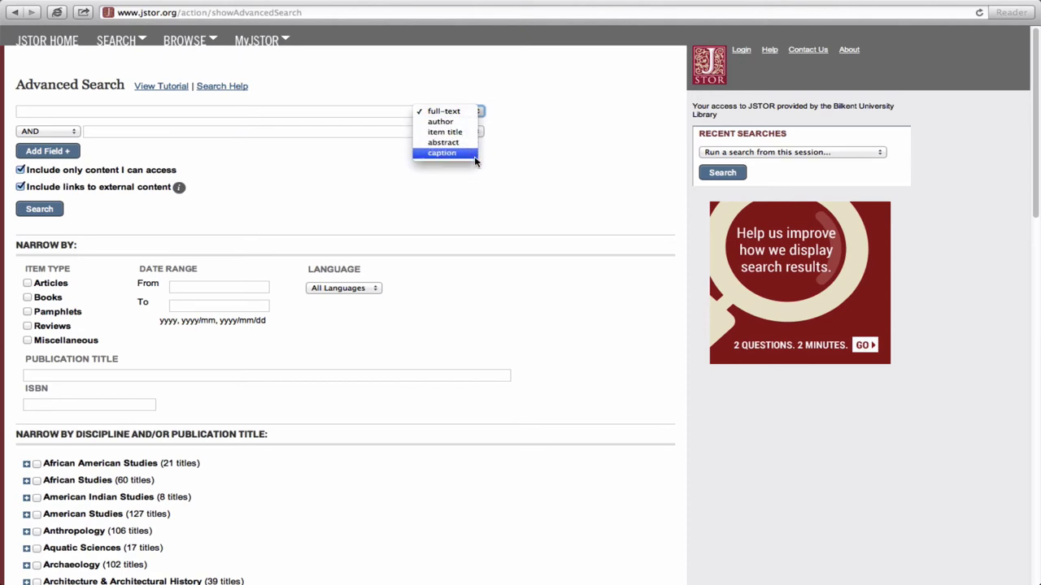
pyautogui.click(525, 138)
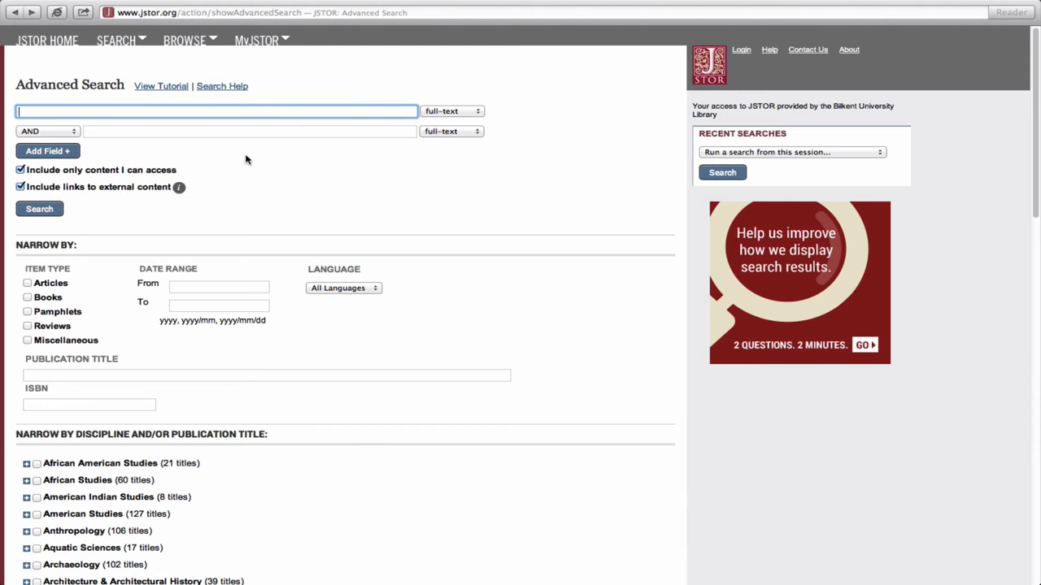
# Step: Run an advanced search for 'Atatürk' limited to articles and scroll the 931 results
pyautogui.write('Atatürk')
pyautogui.click(49, 283)
pyautogui.click(36, 209)
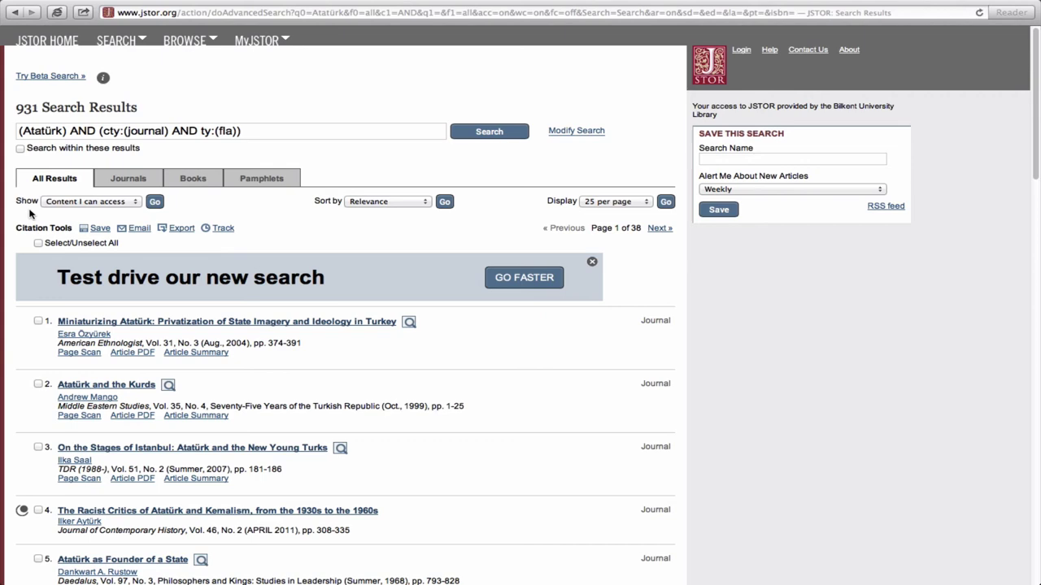
pyautogui.scroll(-7, 366, 337)
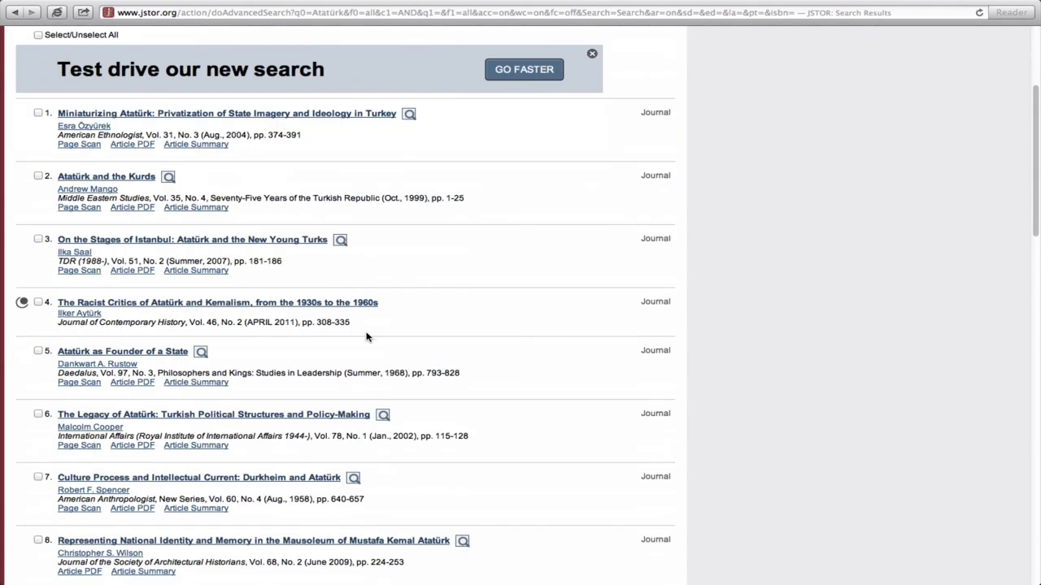
pyautogui.scroll(-2, 367, 335)
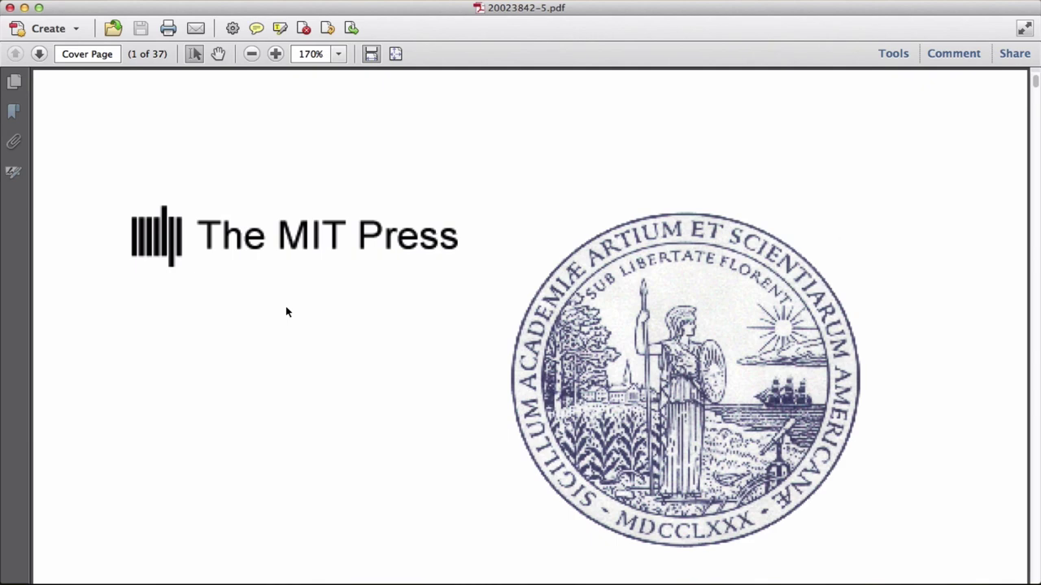
# Step: Zoom the Daedalus article PDF to 100% and scroll into its first pages
pyautogui.click(339, 55)
pyautogui.click(363, 127)
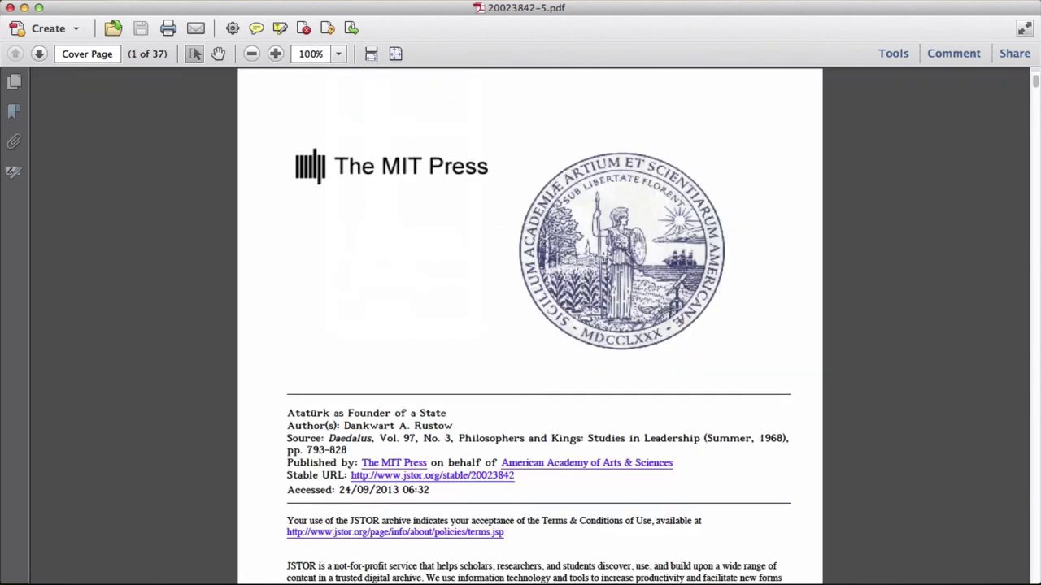
pyautogui.scroll(-15, 603, 258)
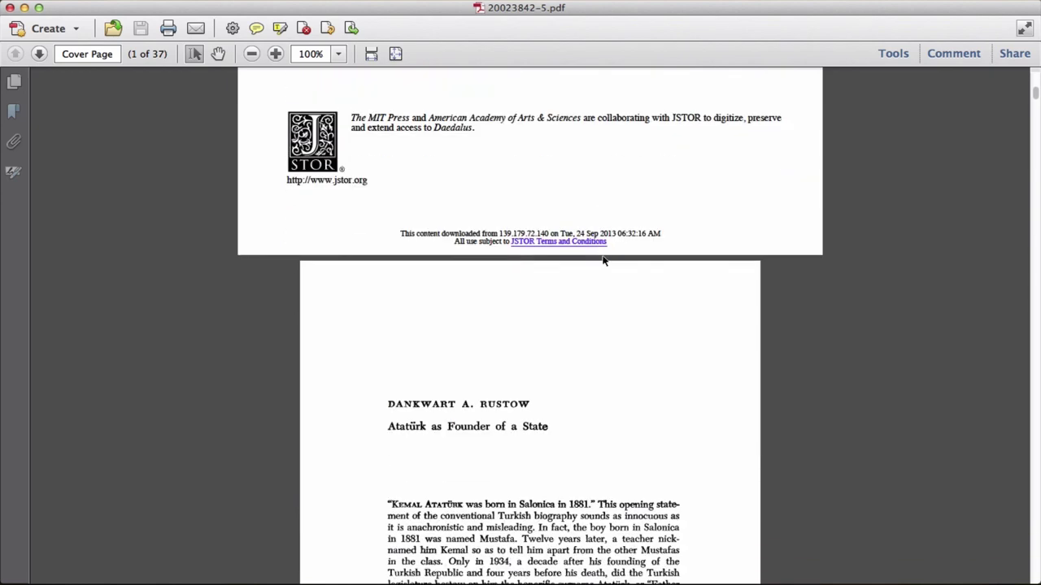
pyautogui.scroll(-10, 603, 258)
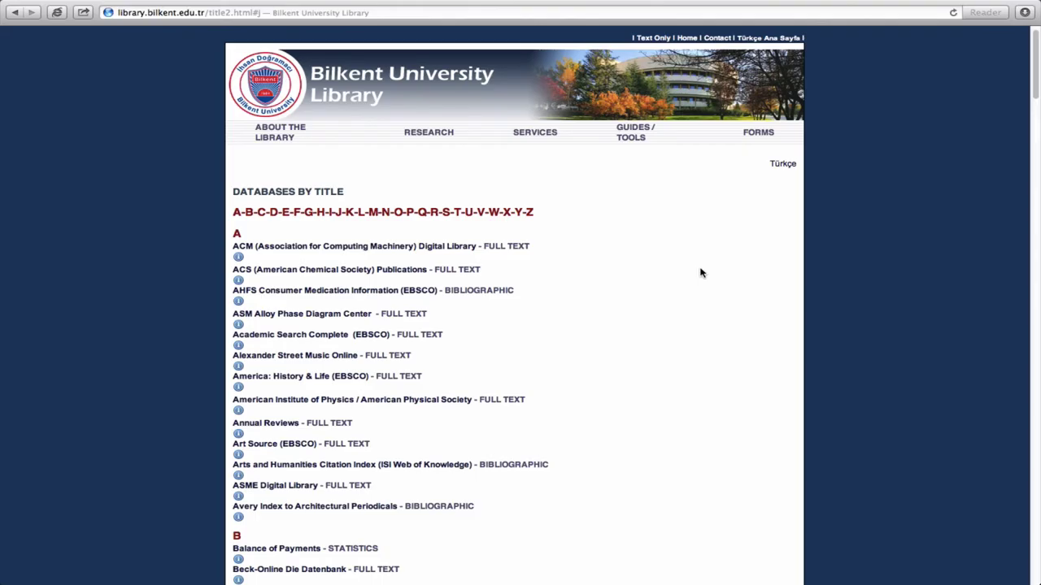
# Step: Scroll the Databases by Title page, then view the Quick Search All Resources options
pyautogui.scroll(-3, 699, 271)
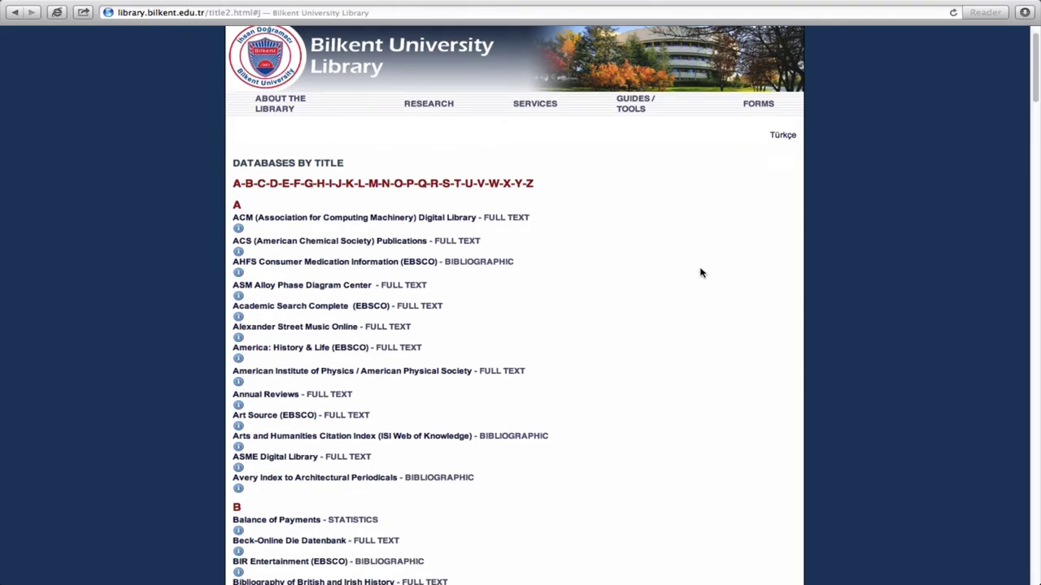
pyautogui.scroll(-10, 701, 273)
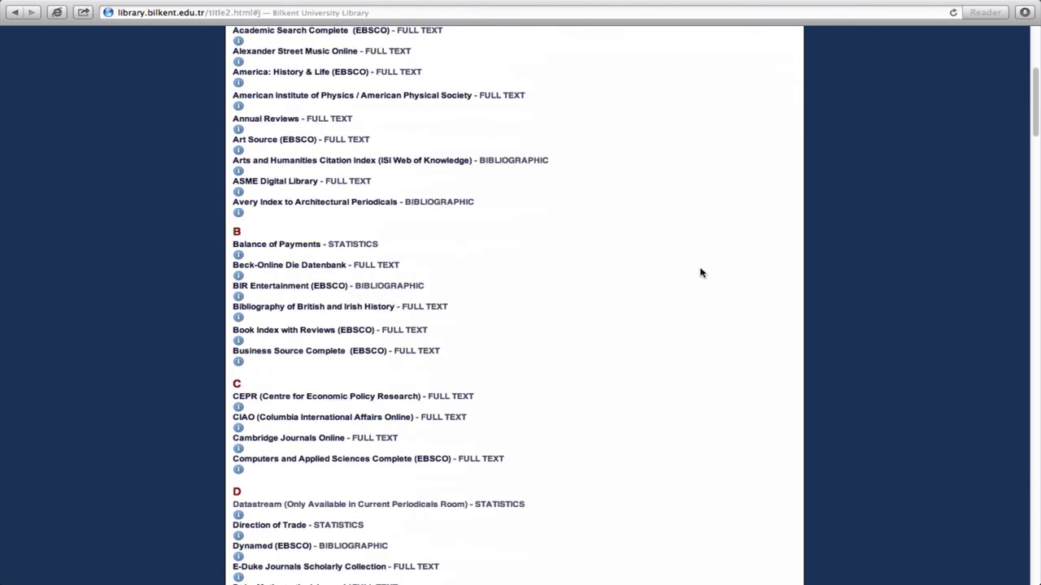
pyautogui.scroll(-10, 700, 273)
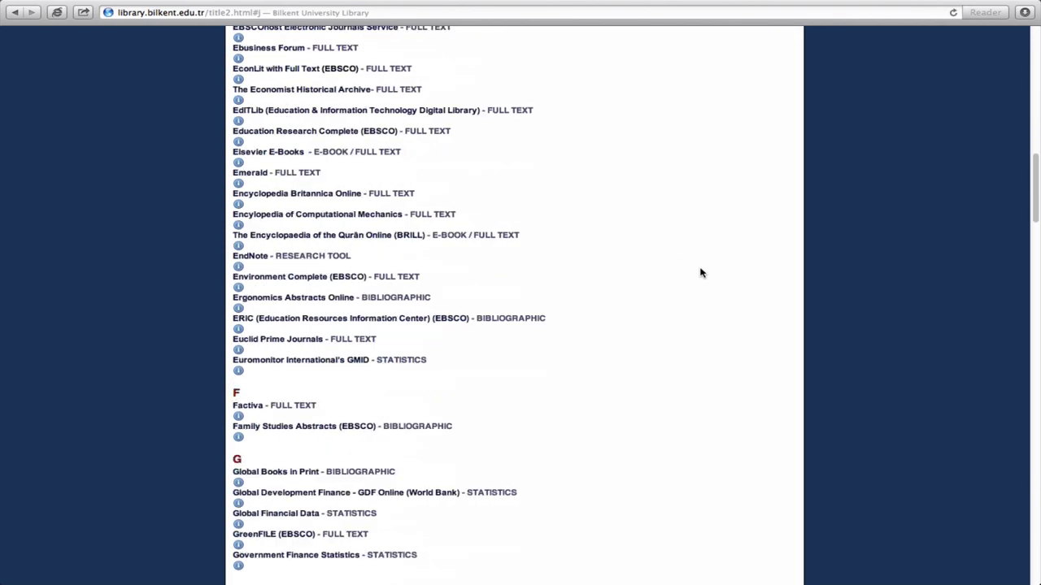
pyautogui.scroll(-10, 701, 273)
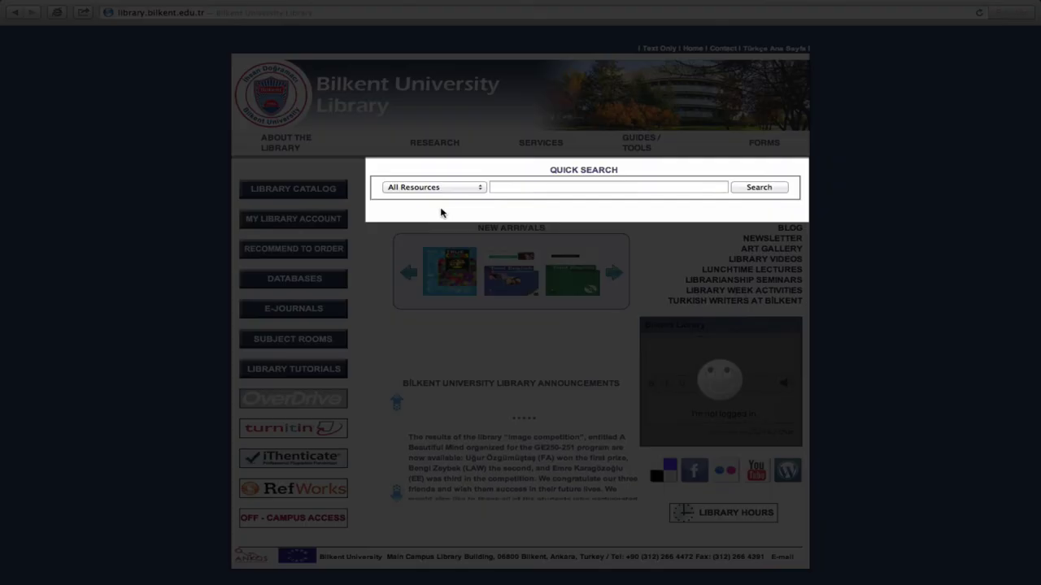
pyautogui.click(477, 189)
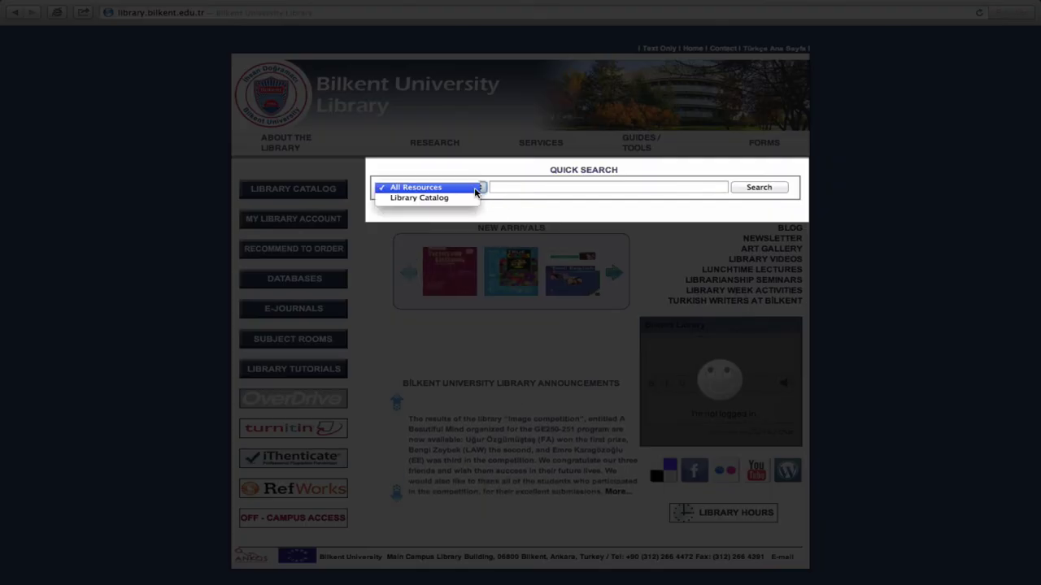